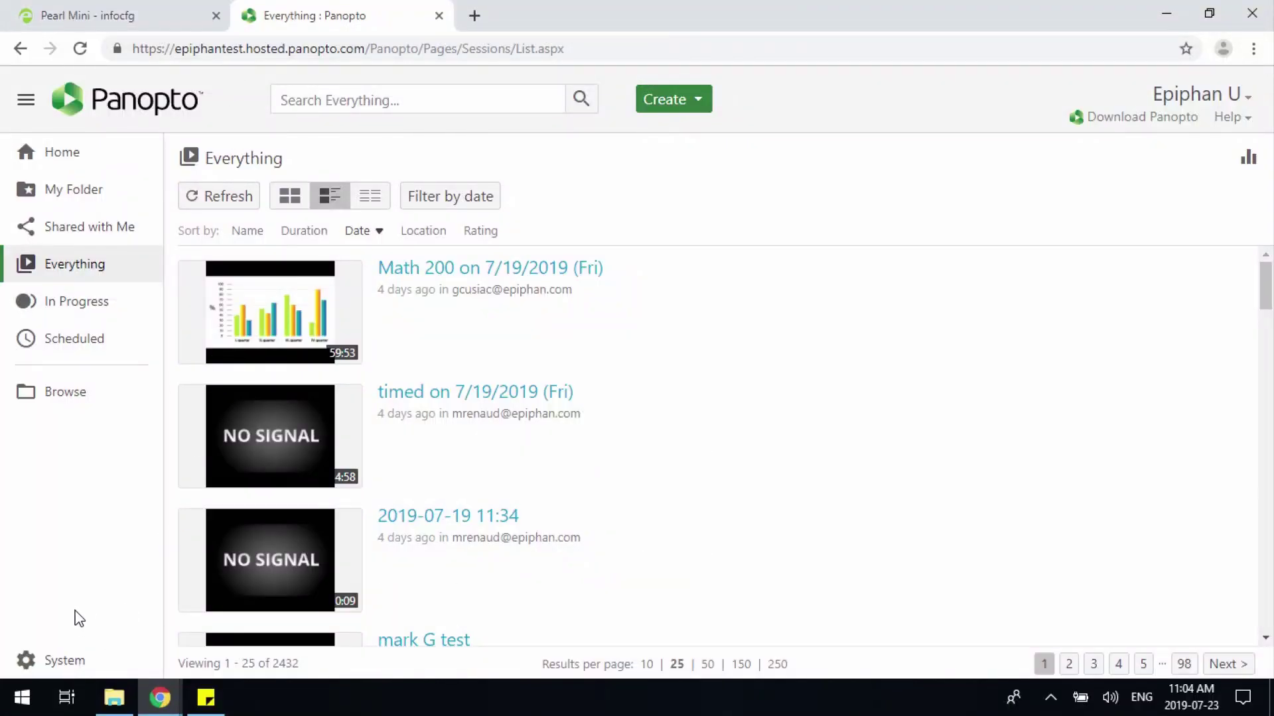
- Go to System > Remote Recorders and view the active recorder registration keys
click(58, 666)
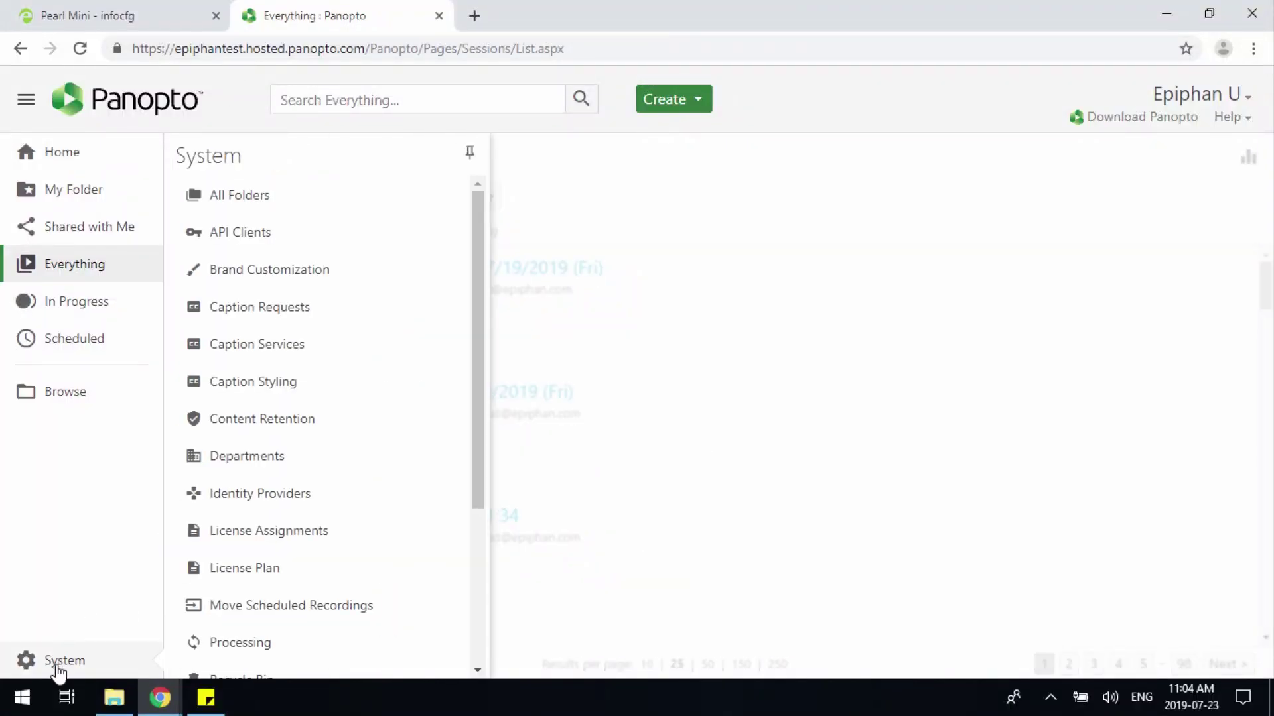
scroll(302, 440, down, 4)
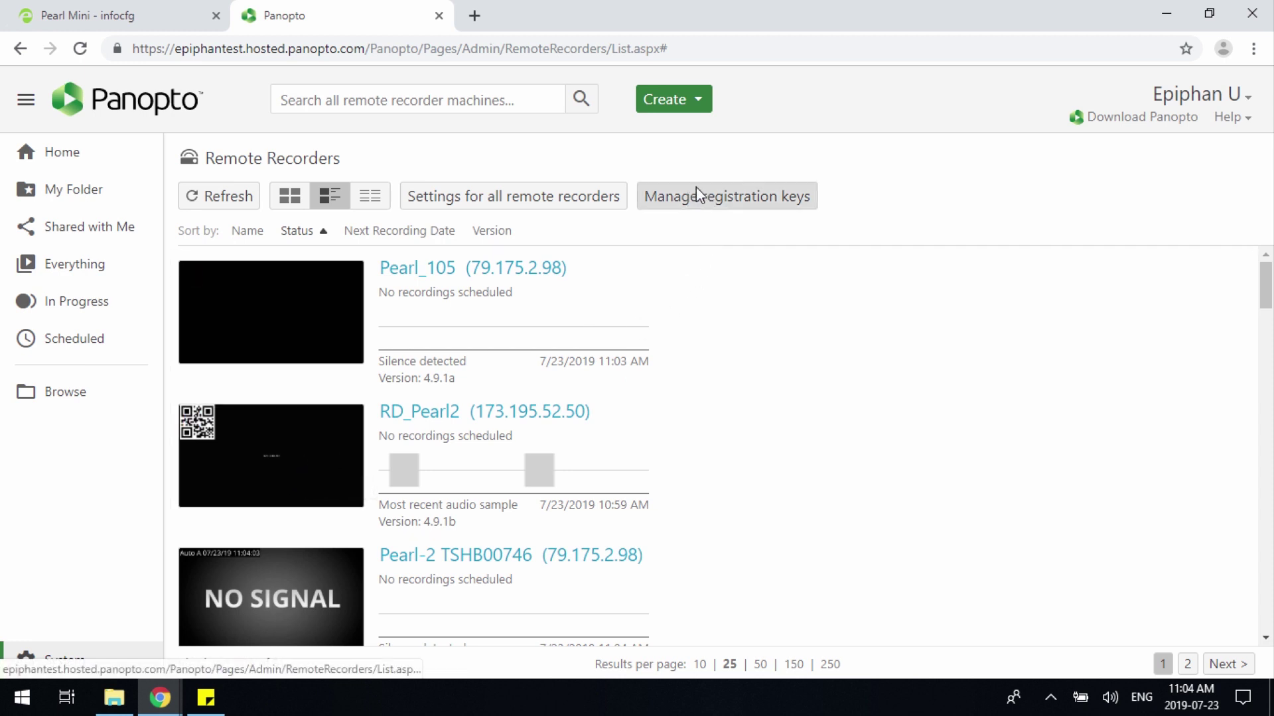
click(731, 194)
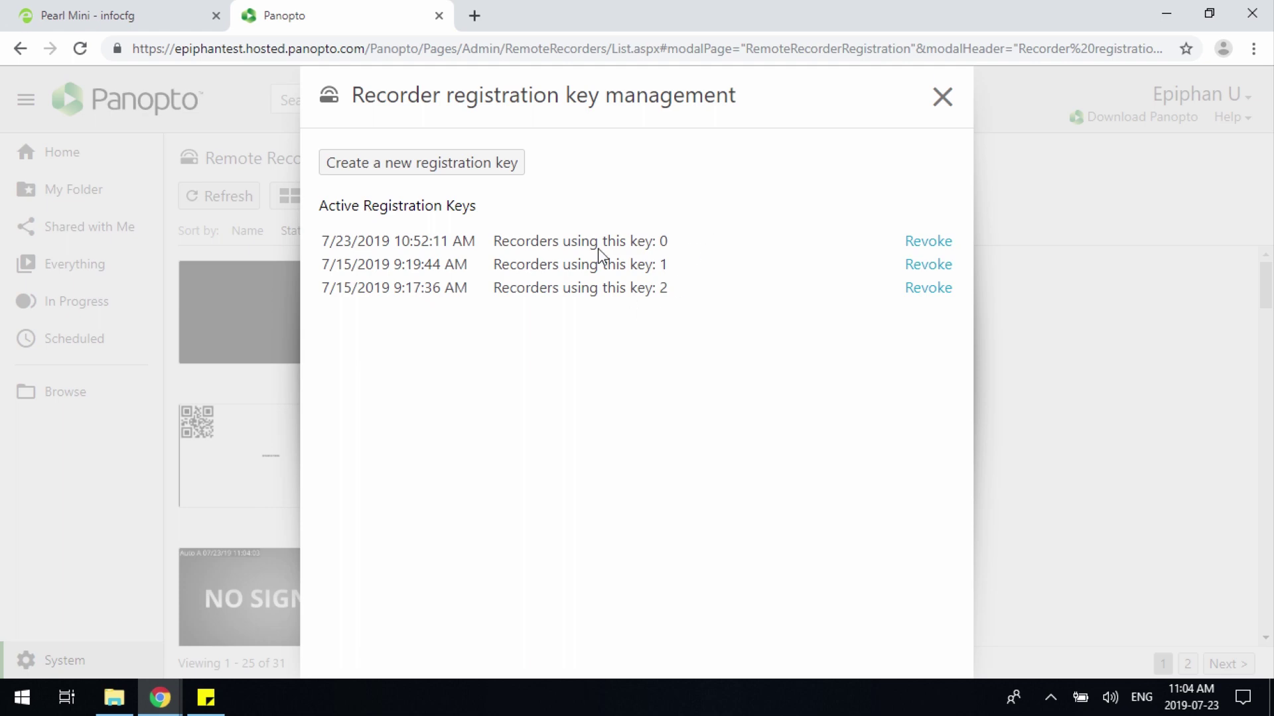
click(156, 19)
- Choose Panopto as the CMS on the Pearl Mini's CMS configuration page
scroll(117, 335, down, 8)
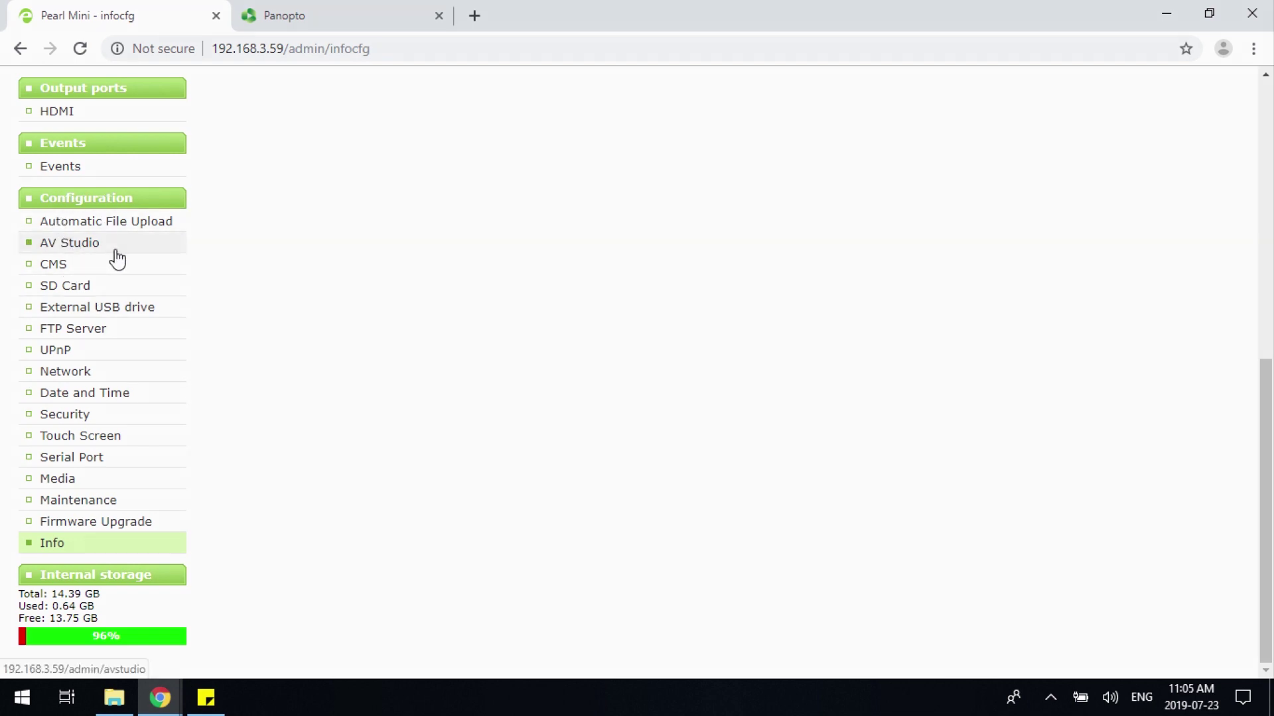
click(90, 267)
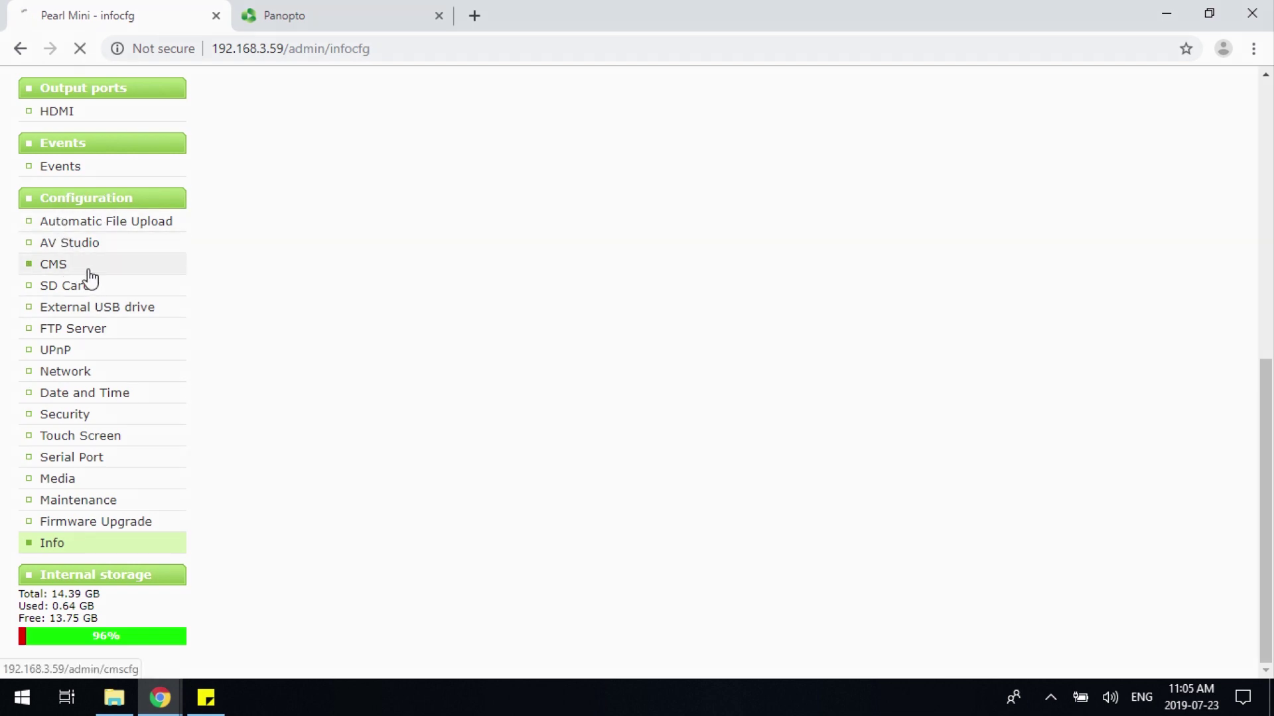
click(429, 206)
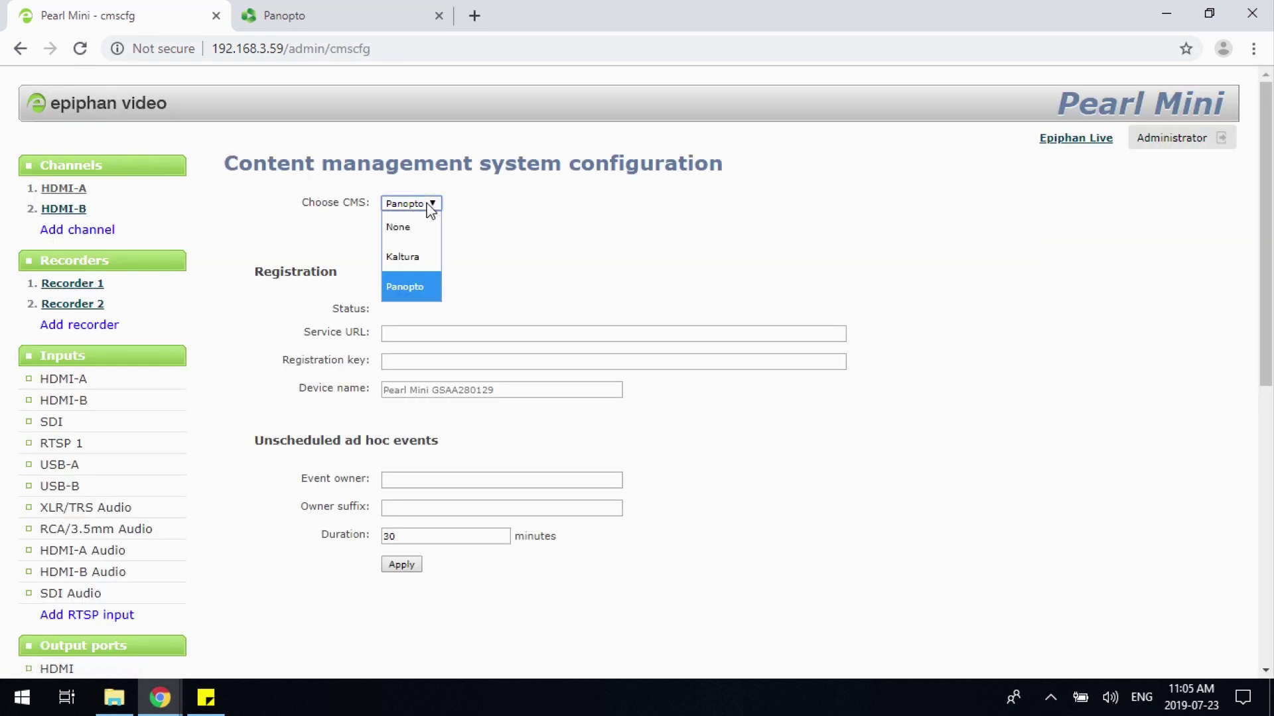
click(419, 280)
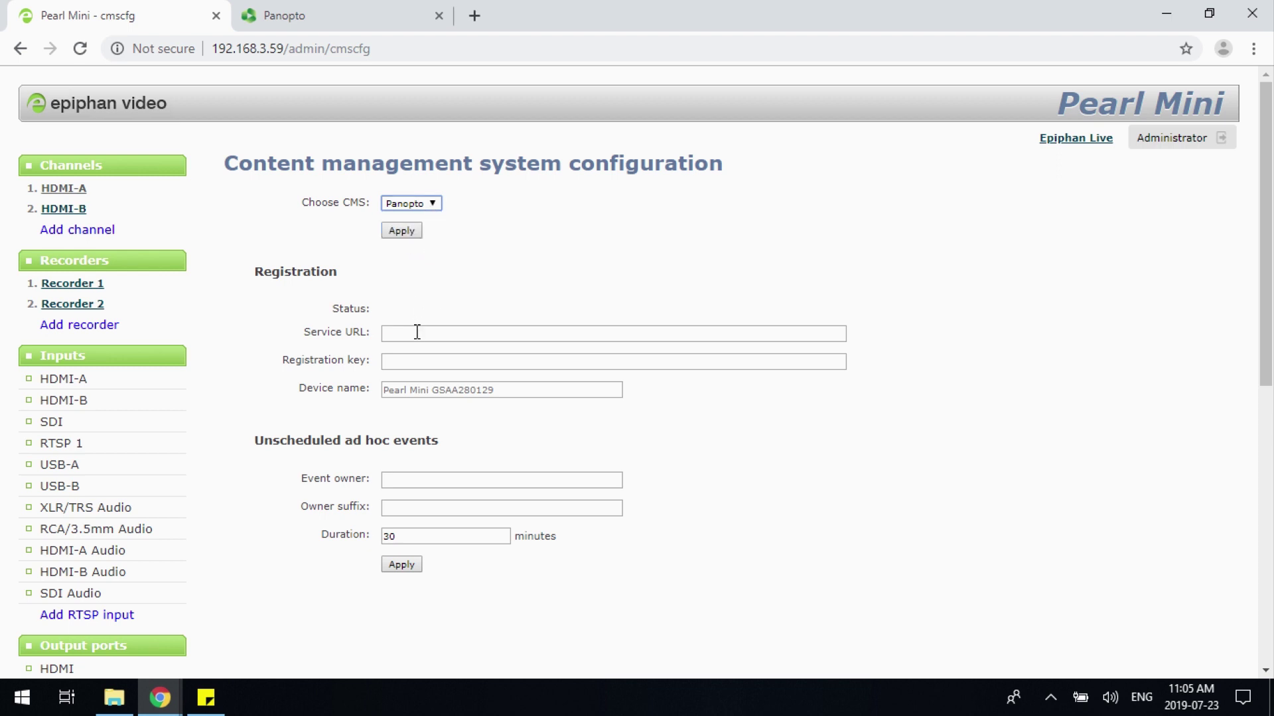
click(325, 22)
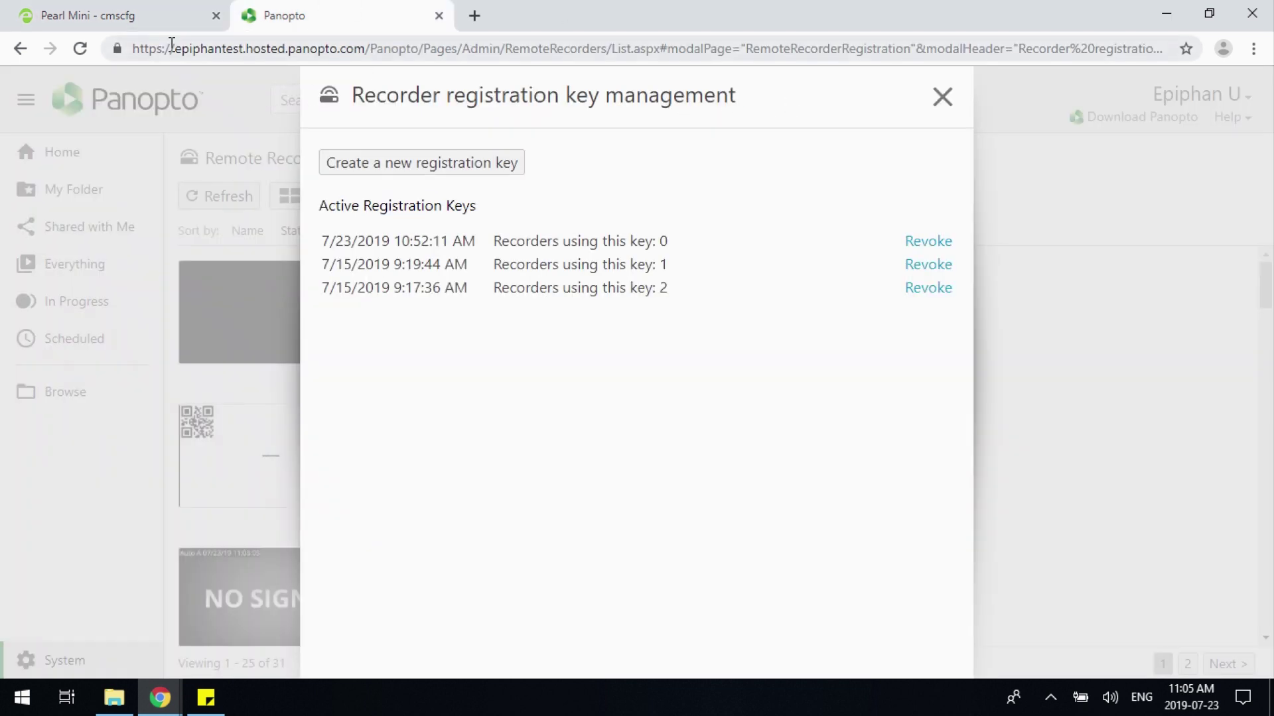
- Copy the Panopto site address into the Pearl Mini's Service URL field
drag(135, 51, 367, 63)
key(ctrl+c)
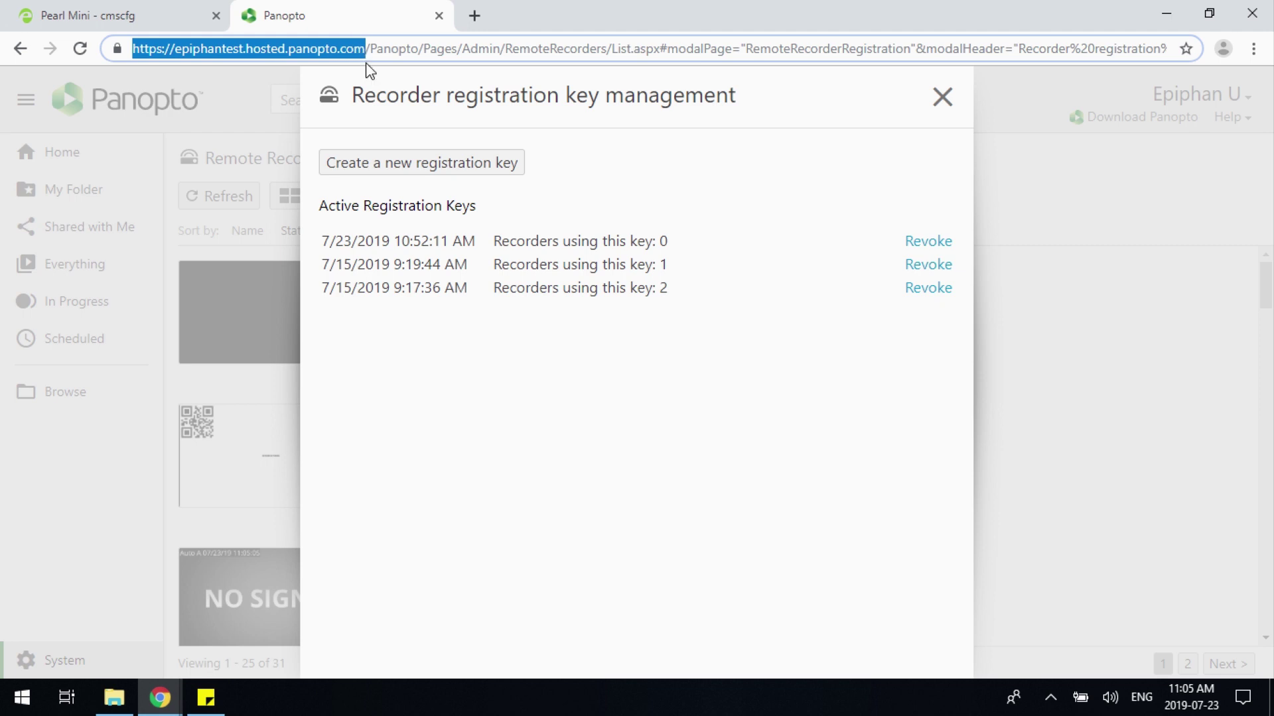
click(190, 13)
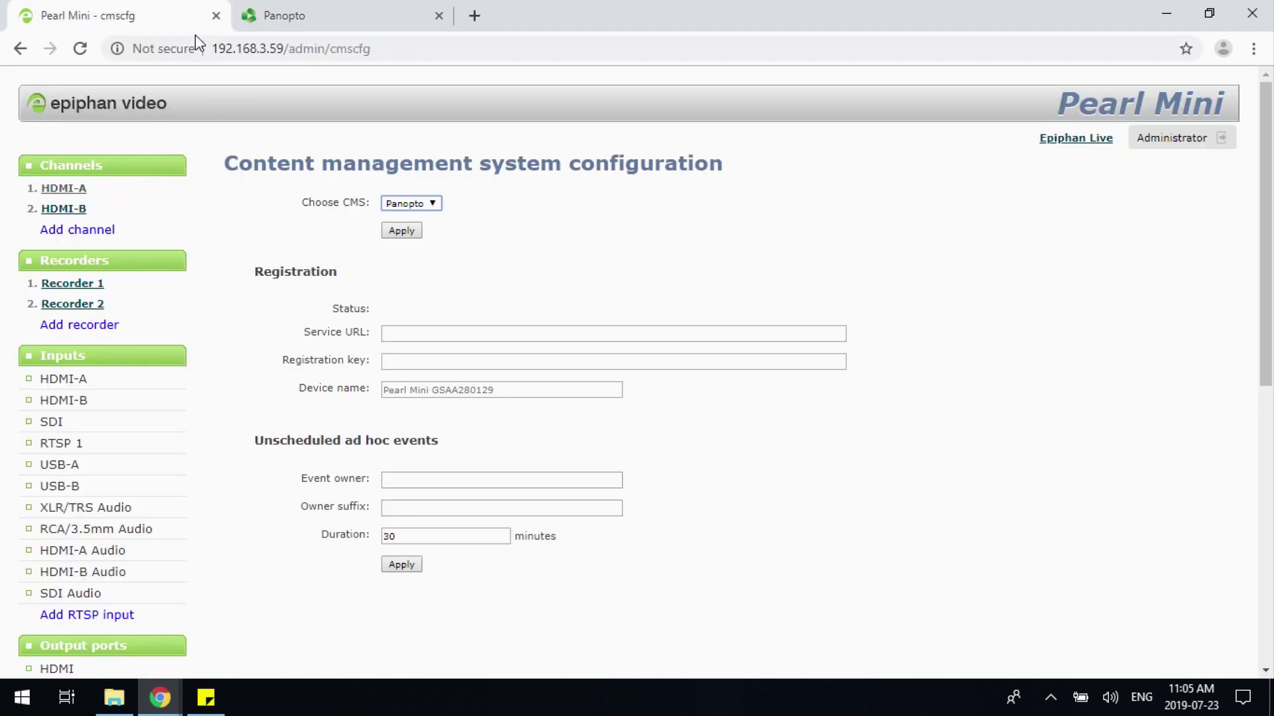
click(423, 335)
key(ctrl+v)
- Paste the registration key from Sticky Notes and enter device name PearlminiEpiU
key(alt+Tab)
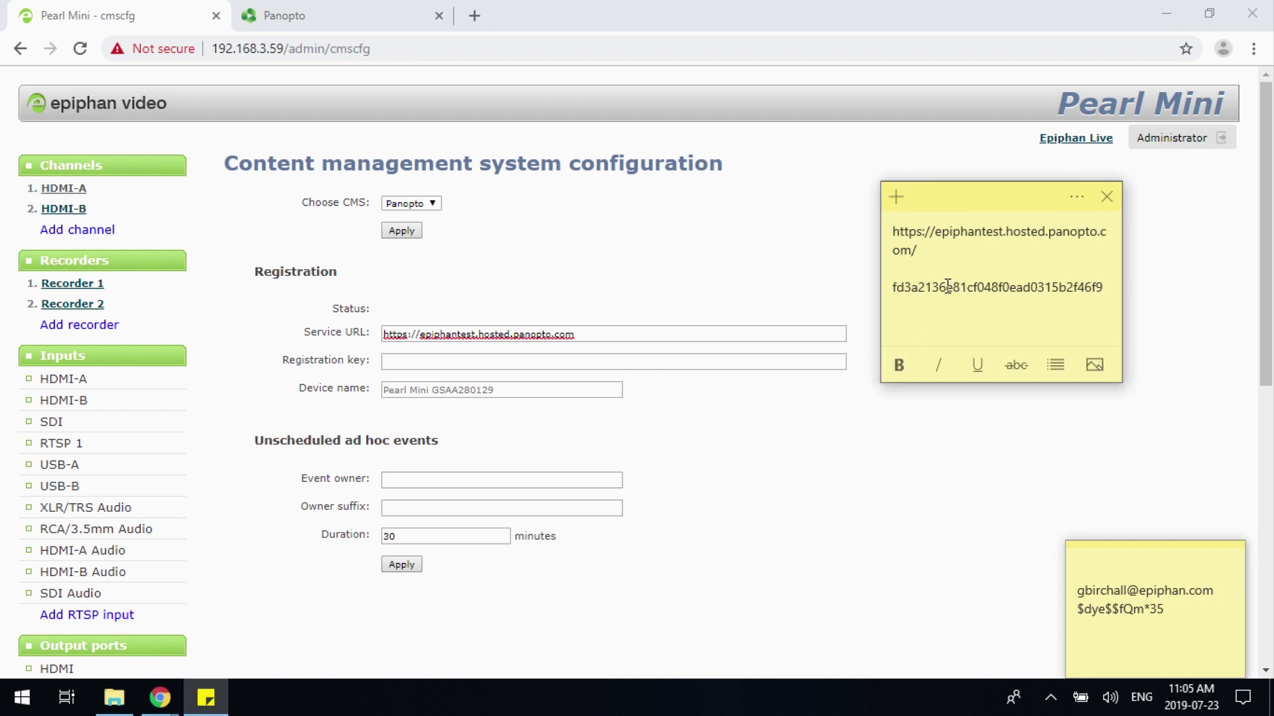
double_click(947, 285)
key(alt+Tab)
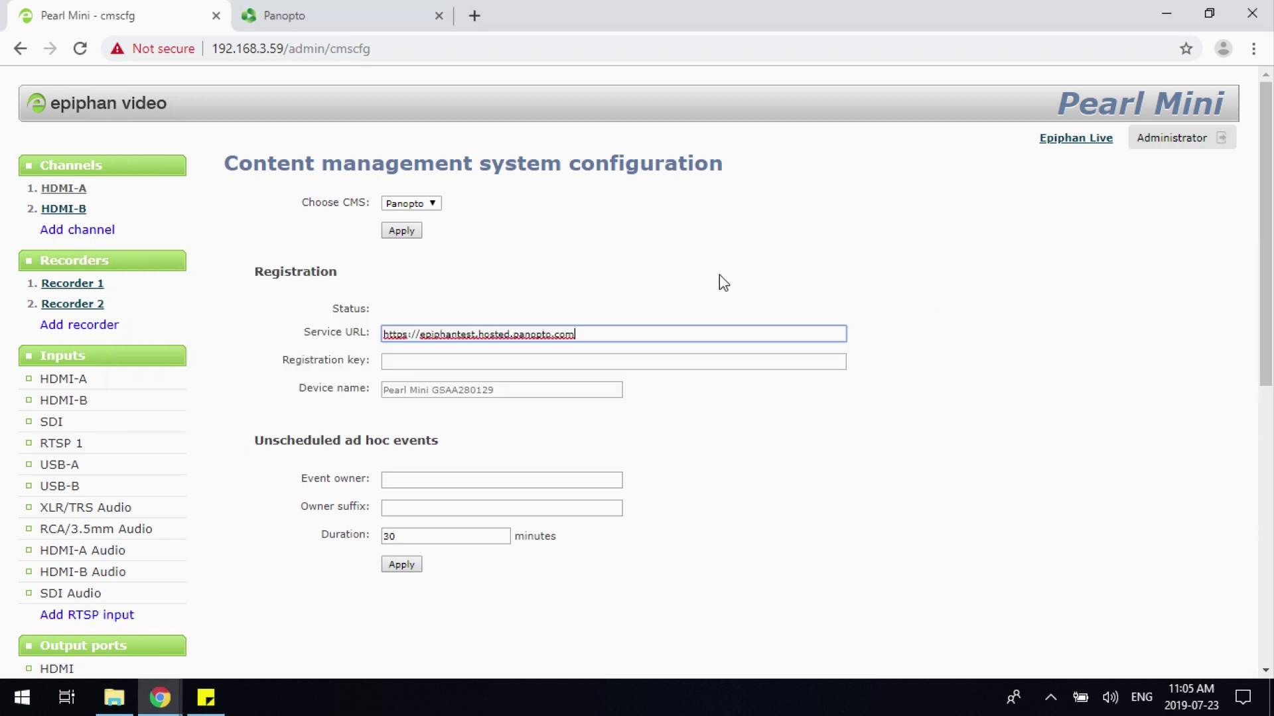
click(616, 362)
key(ctrl+v)
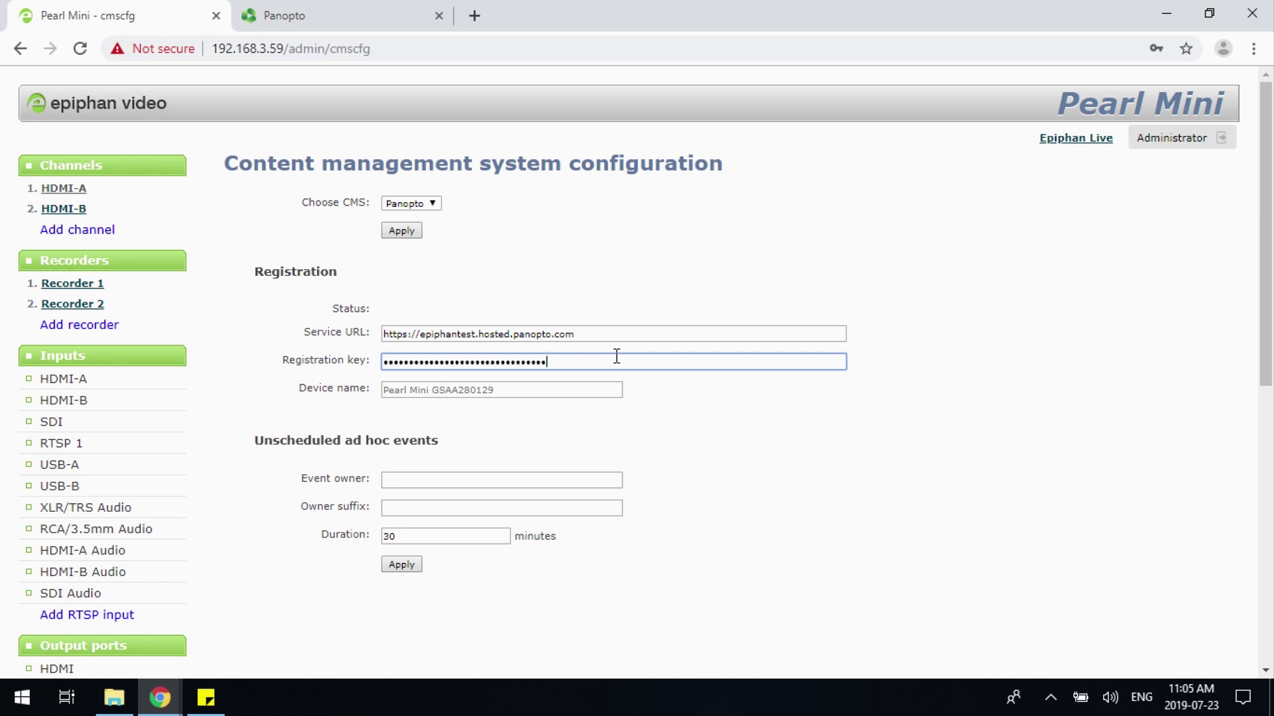
click(547, 393)
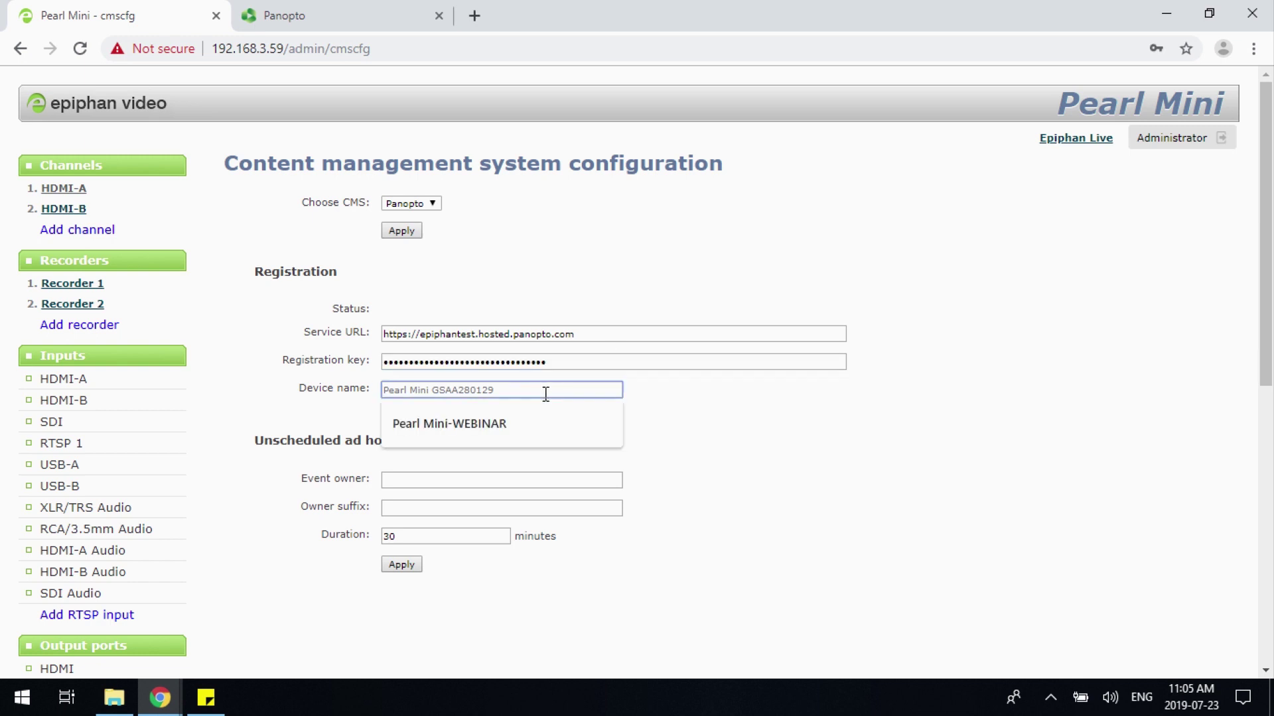
text(PearlminiEpiU)
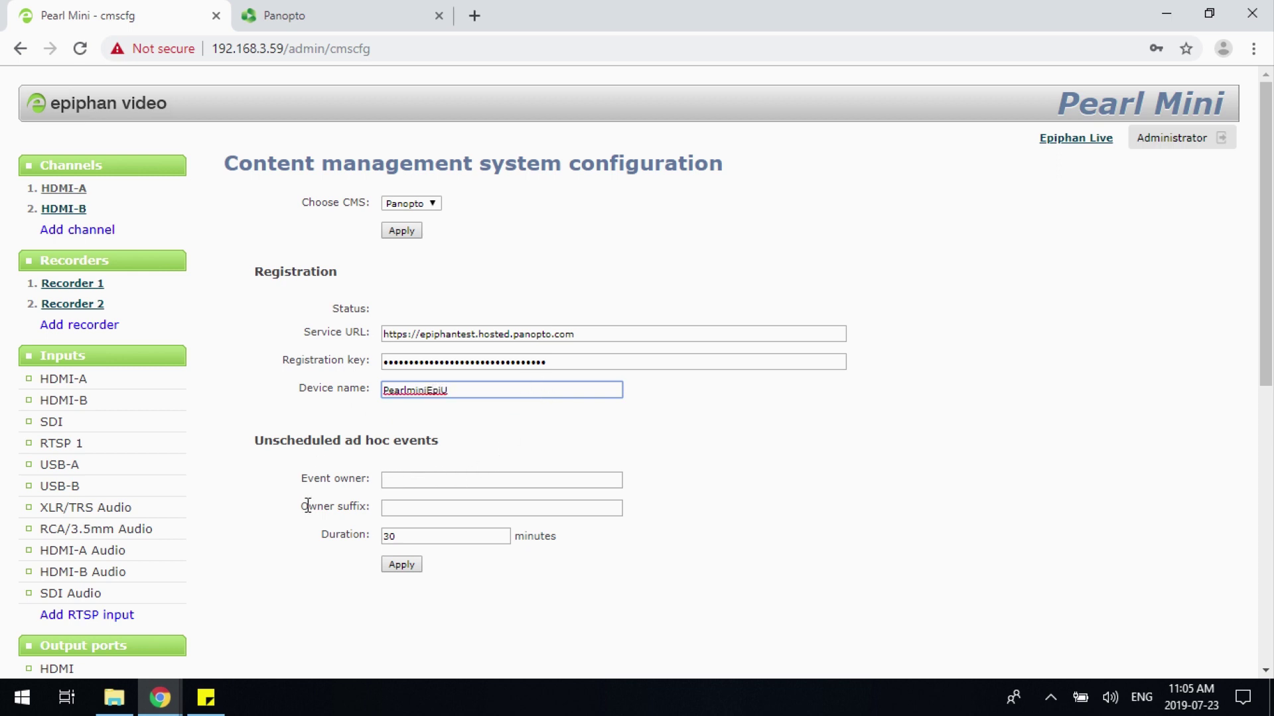
click(400, 512)
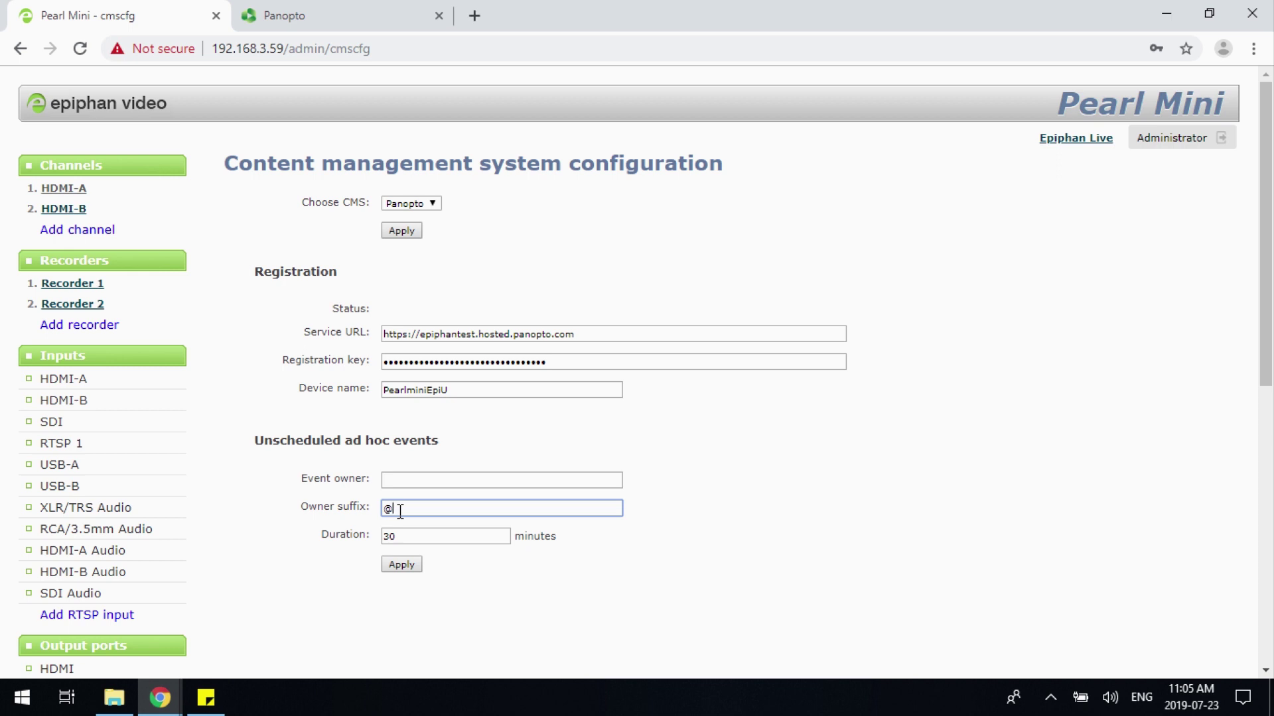
text(@epiphan.com)
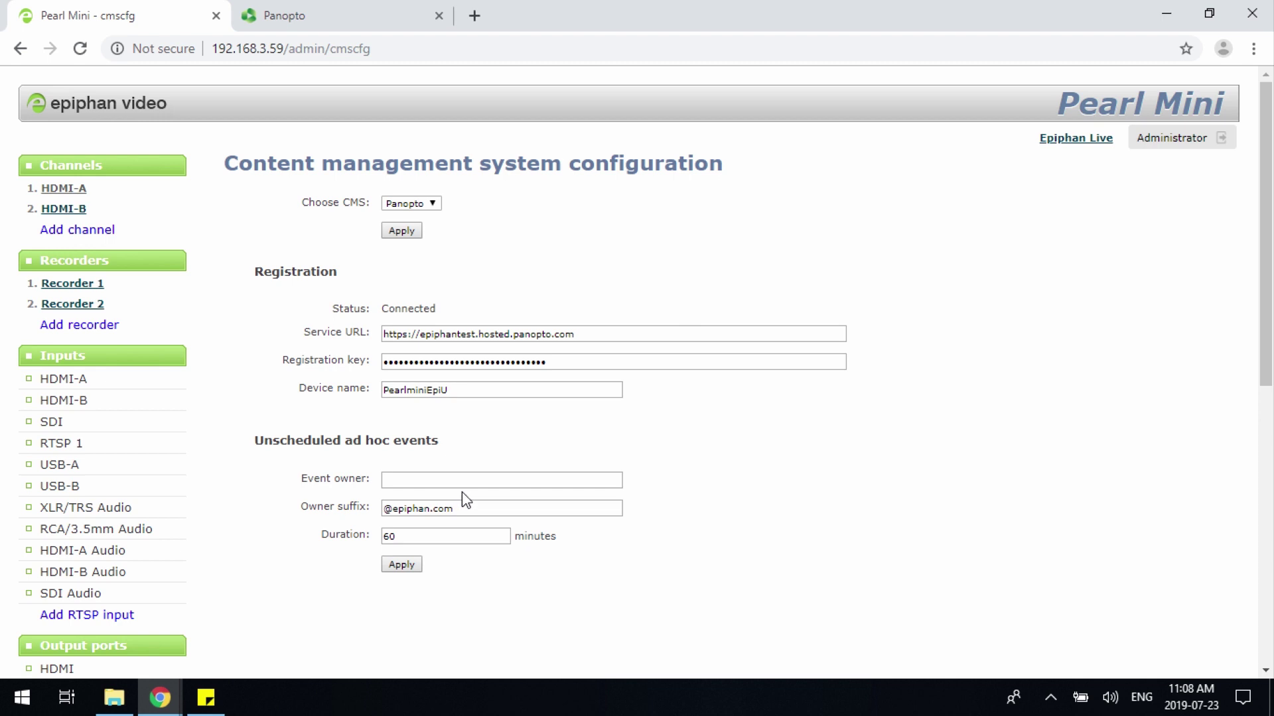
click(402, 565)
click(512, 302)
key(ctrl+Tab)
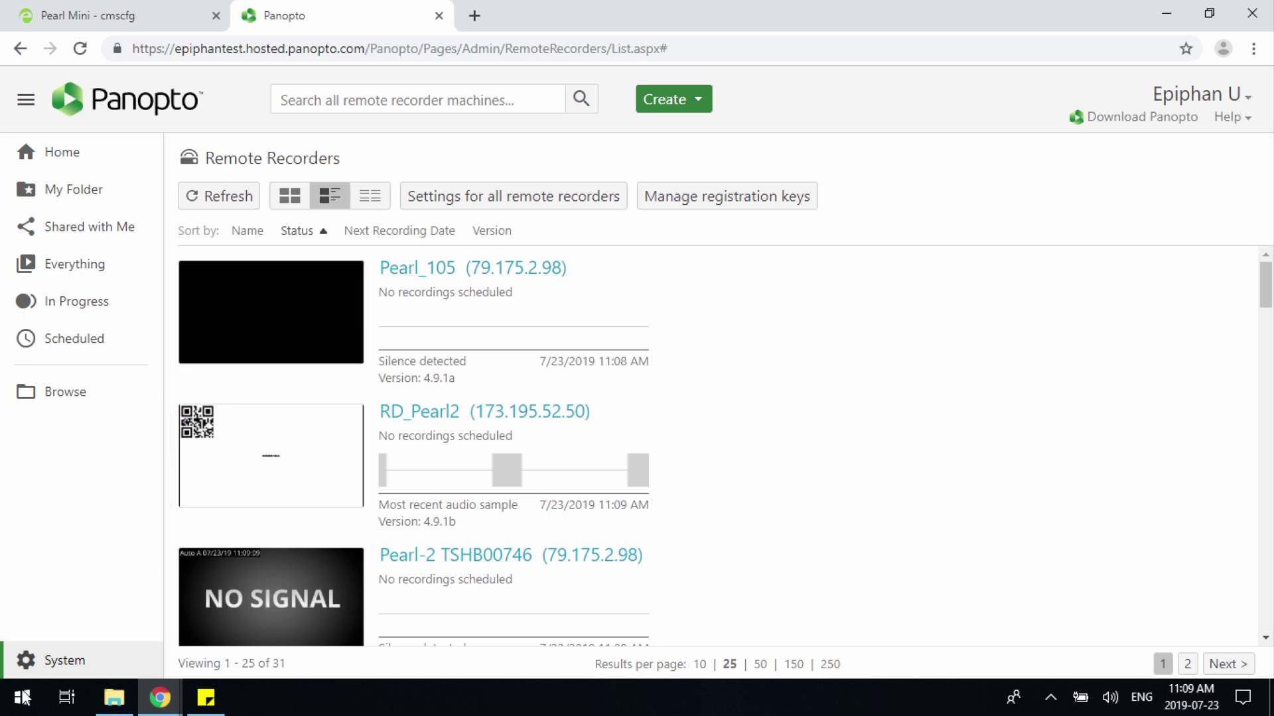
- Reload the Remote Recorders list and open the new PearlminiEpiU recorder's details
click(130, 654)
scroll(265, 558, down, 3)
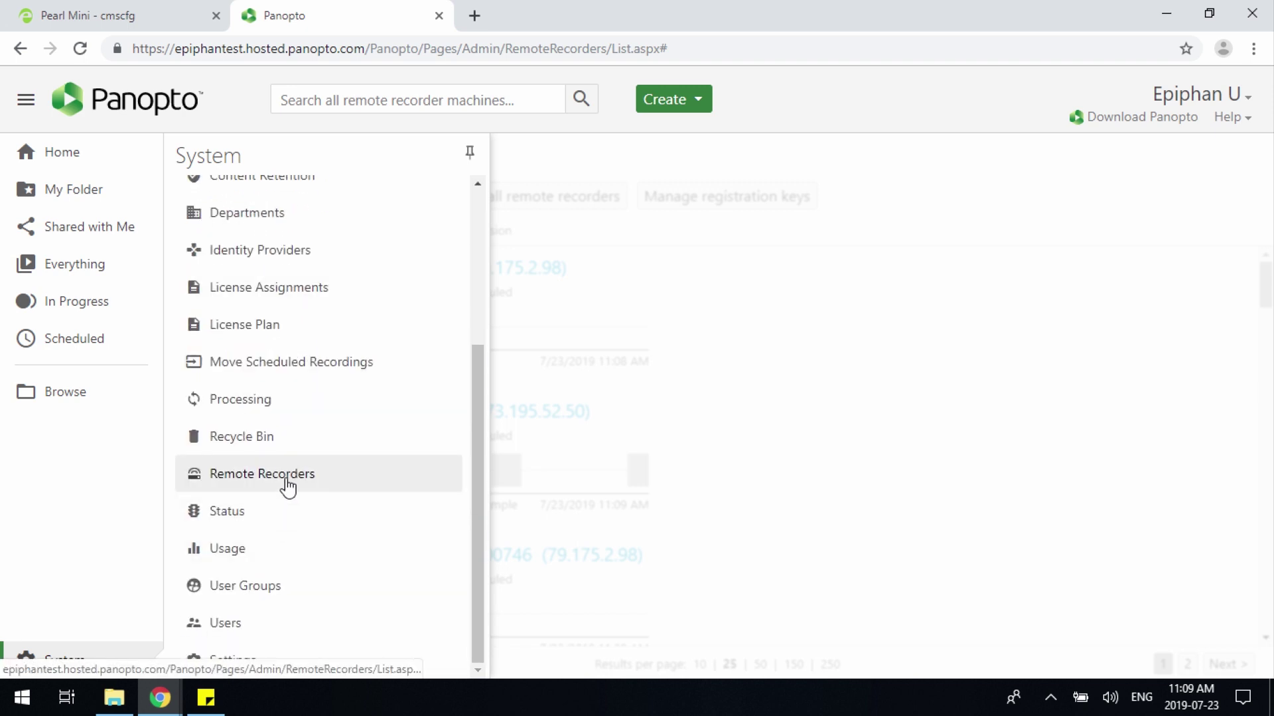
click(330, 487)
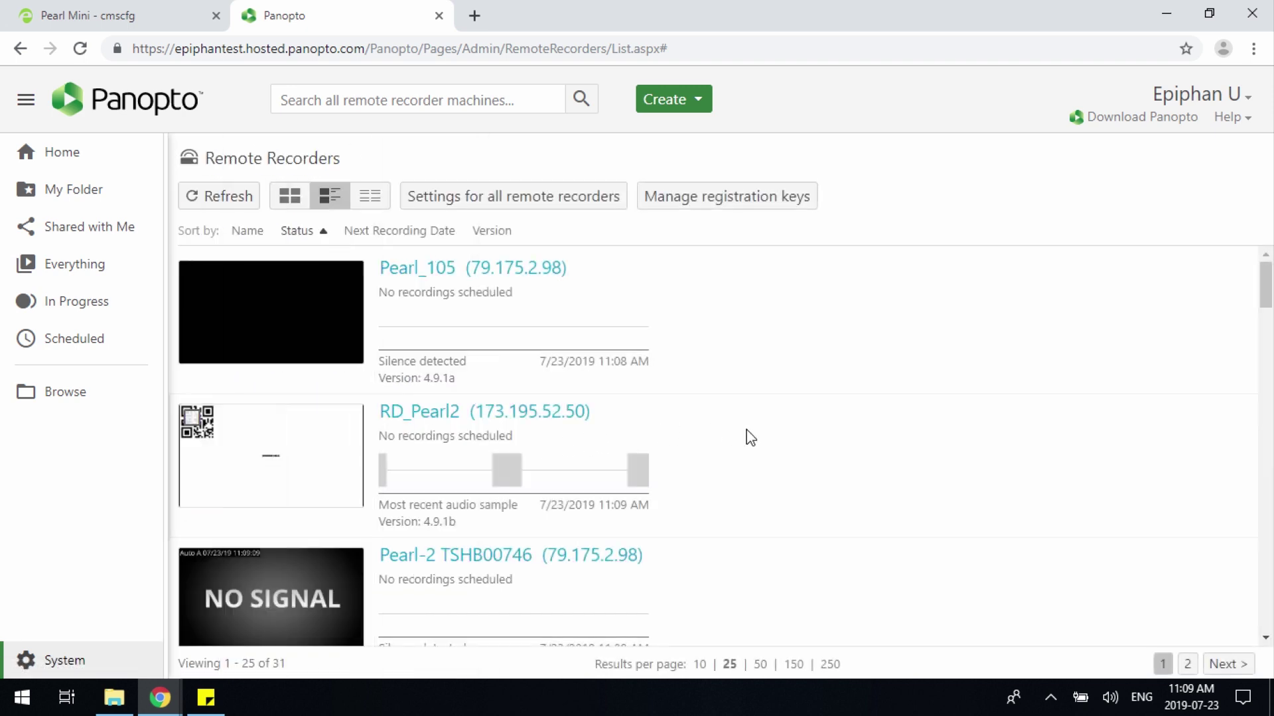
scroll(430, 290, down, 6)
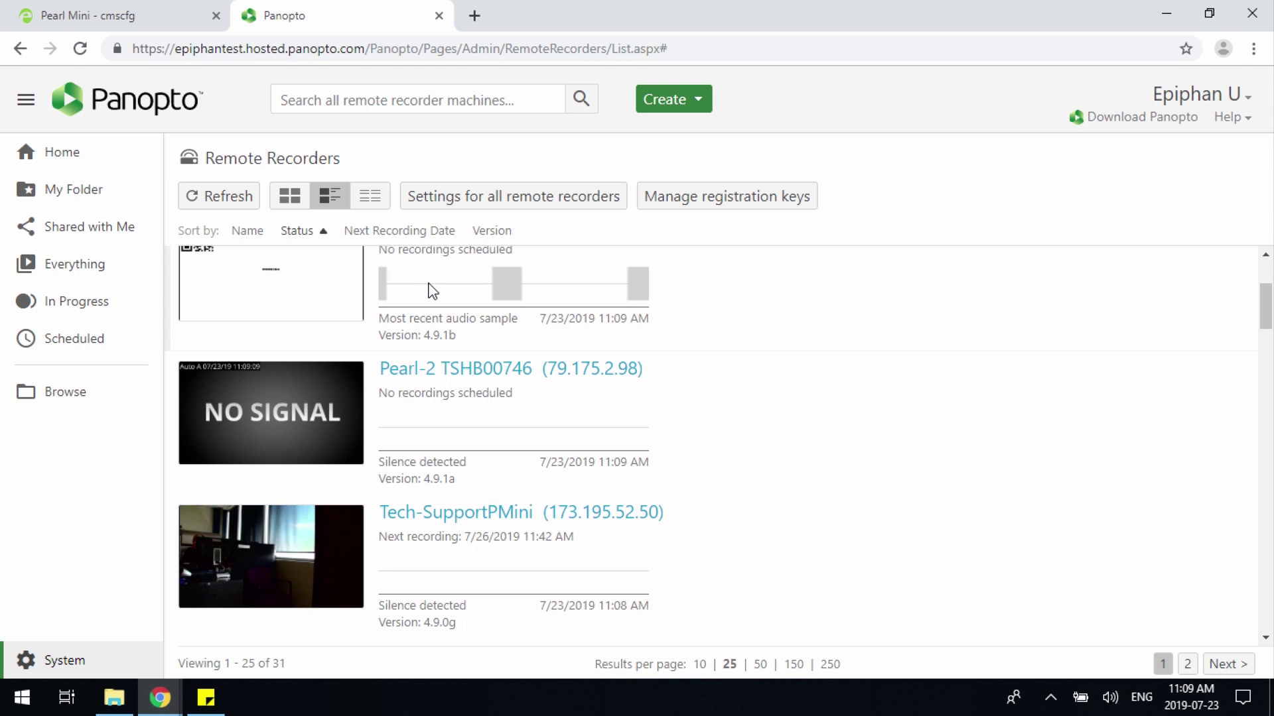
scroll(457, 358, down, 2)
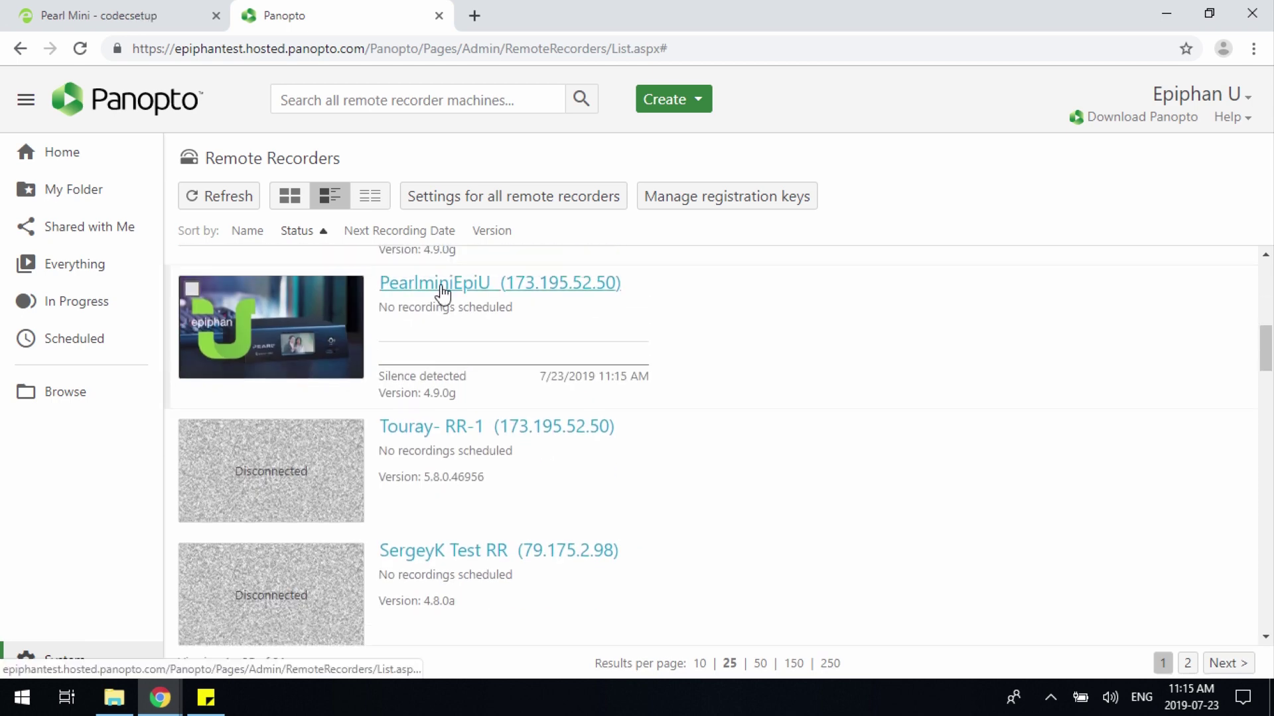
click(440, 285)
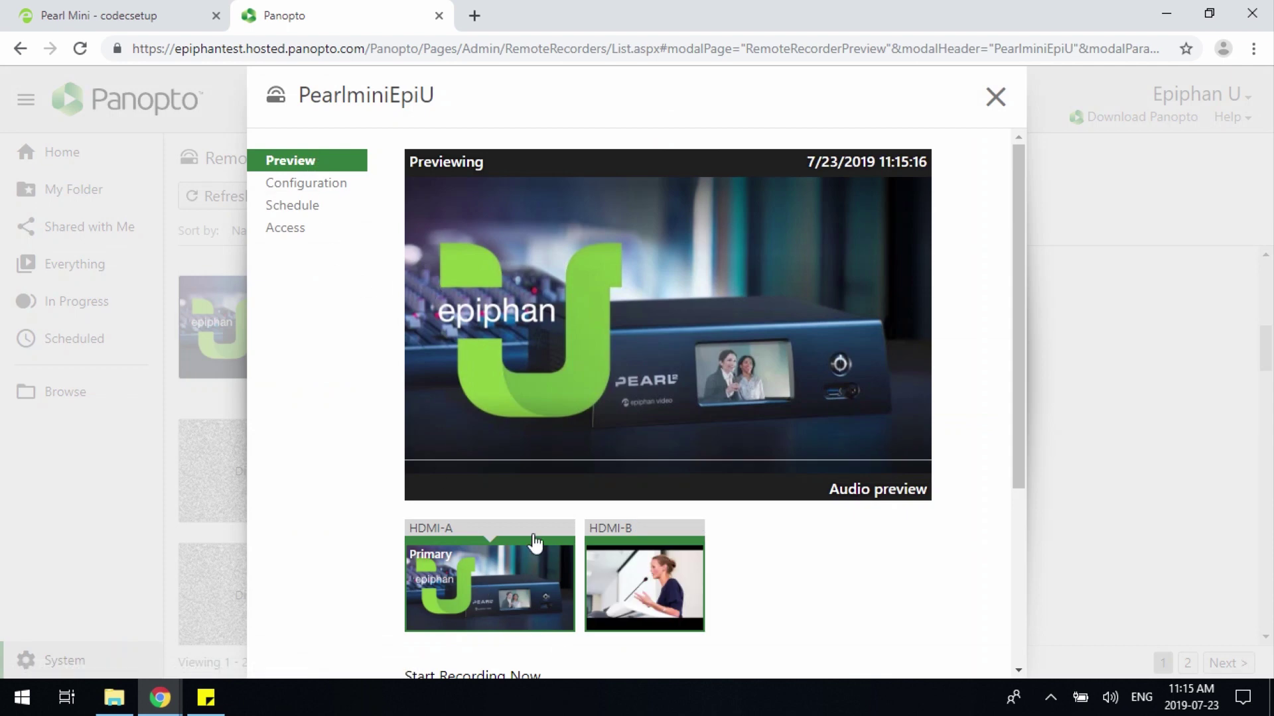
- Show PearlminiEpiU's configuration settings and turn off HDMI-B capture
click(306, 192)
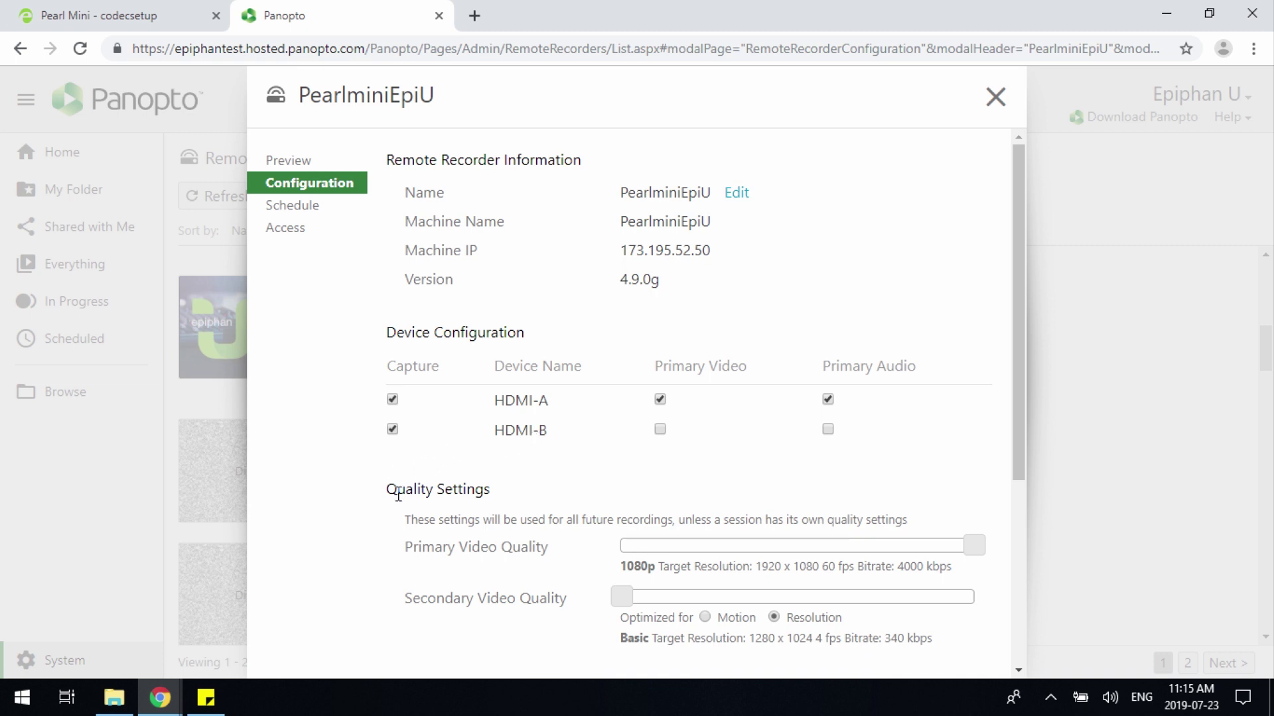
click(393, 429)
- Re-enable HDMI-B capture, raise secondary video quality to 1080p, and close the settings
click(392, 430)
scroll(511, 469, down, 3)
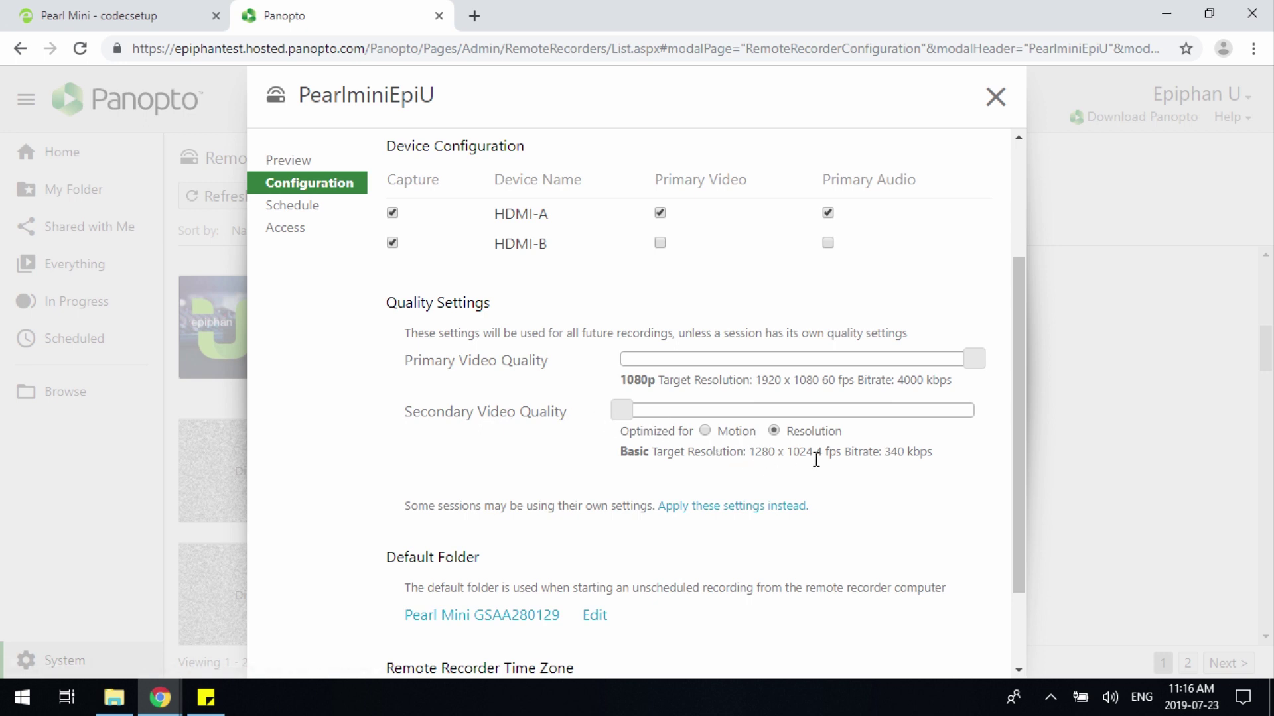
drag(621, 412, 1003, 417)
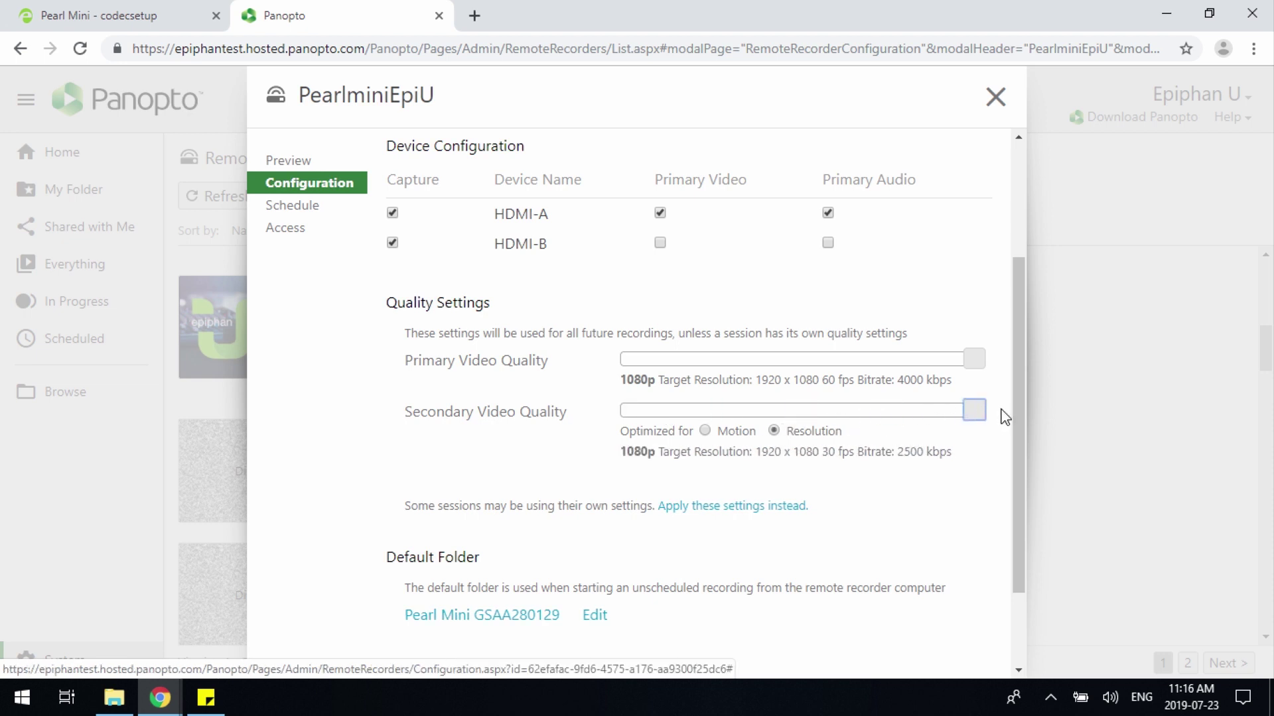
scroll(730, 508, down, 2)
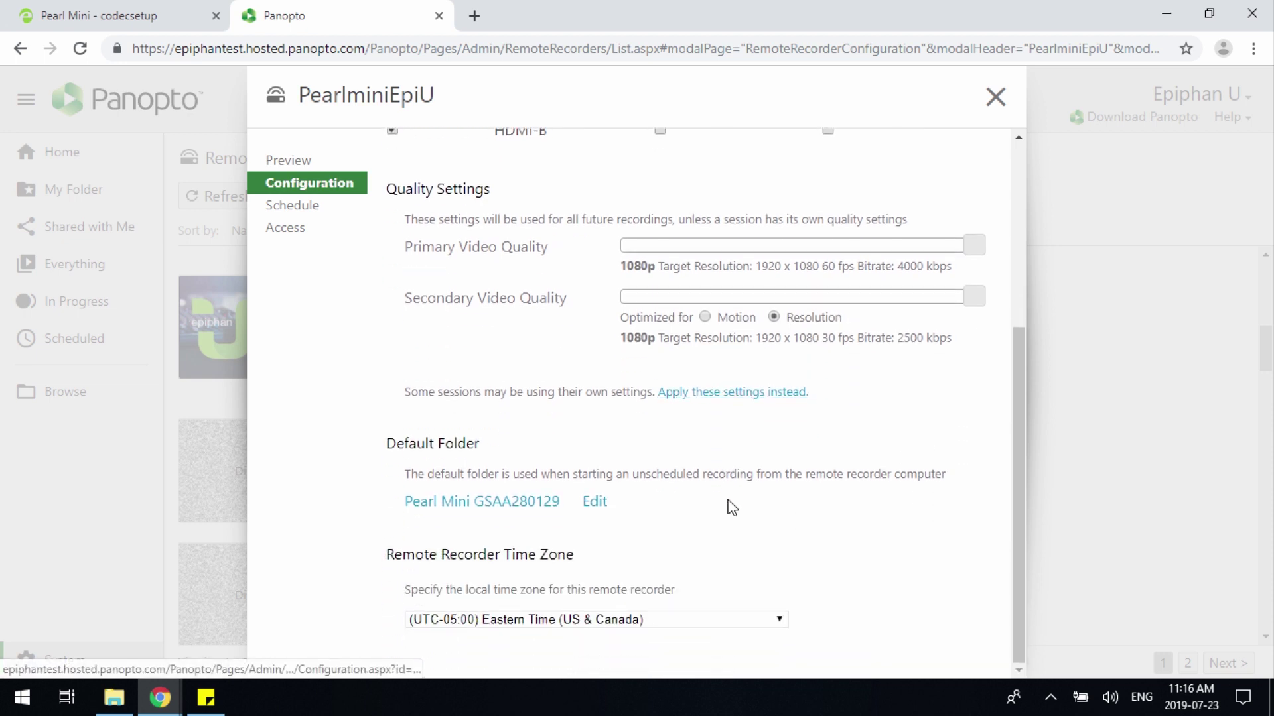
click(995, 97)
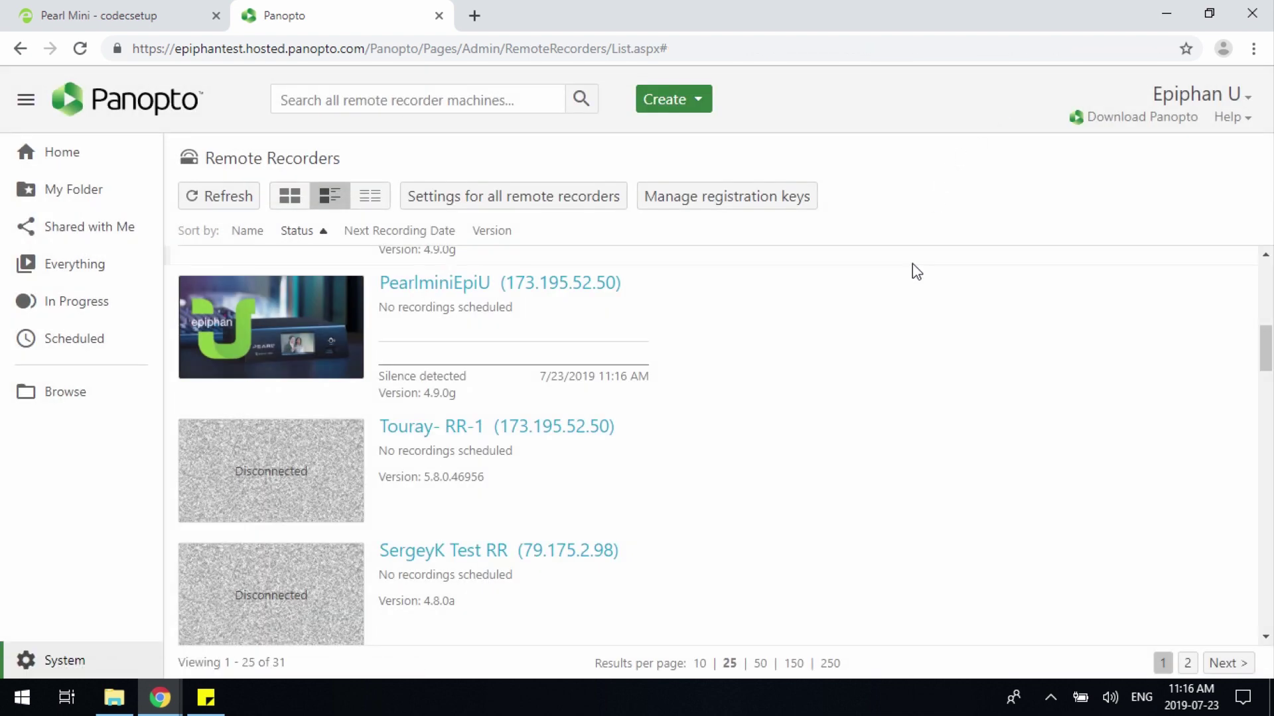